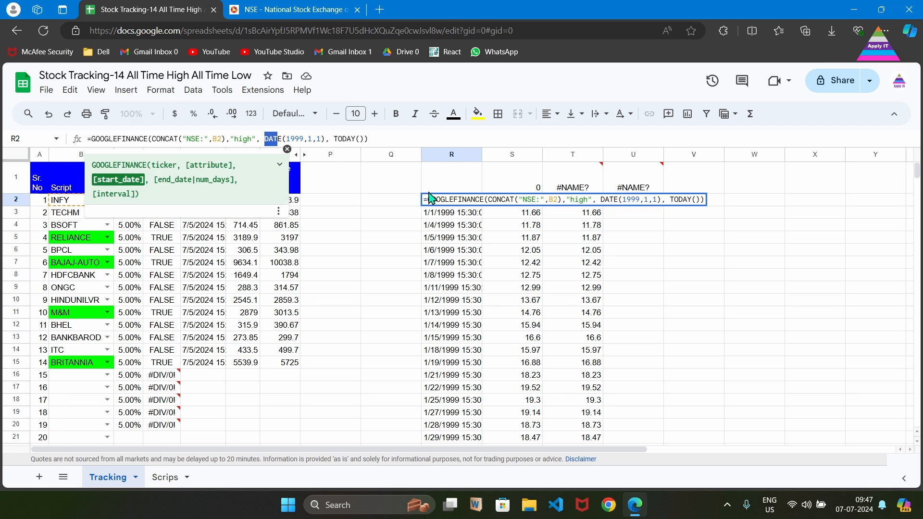
Examine the attribute, start date and end date arguments of the GOOGLEFINANCE formula in R2.
click(448, 200)
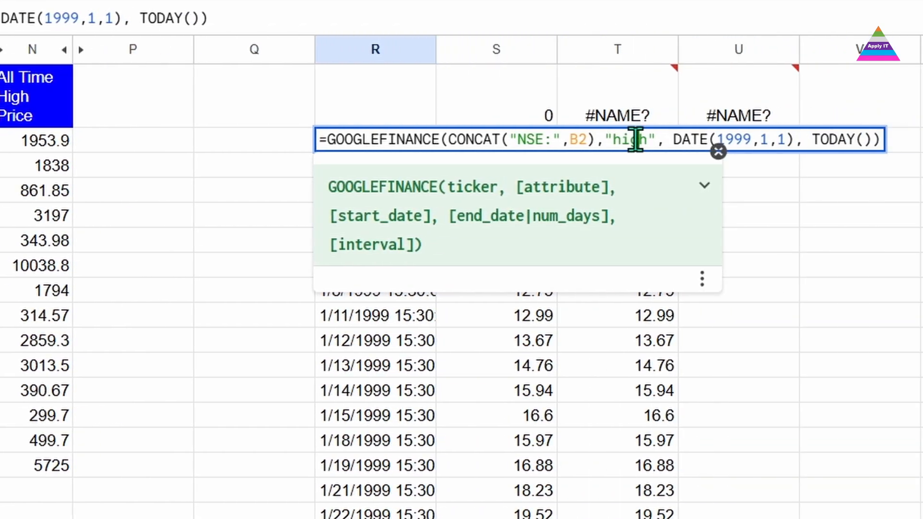
click(635, 139)
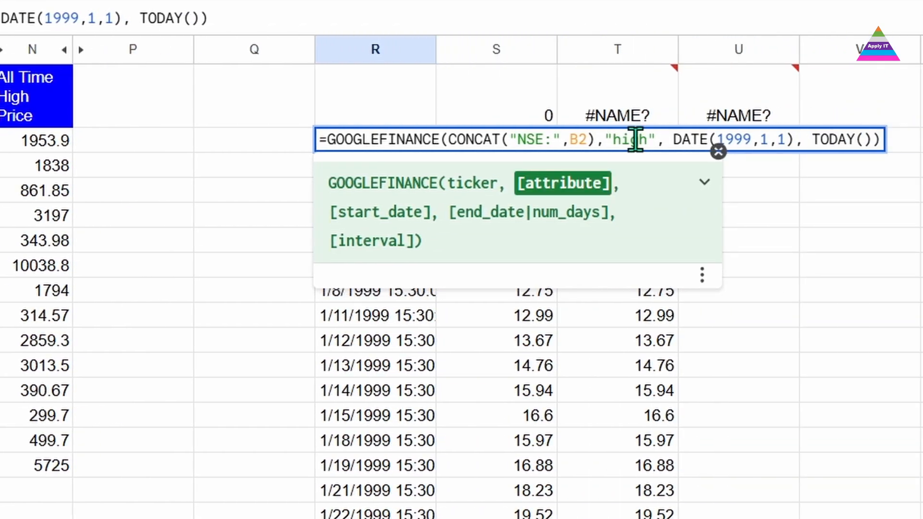
click(673, 143)
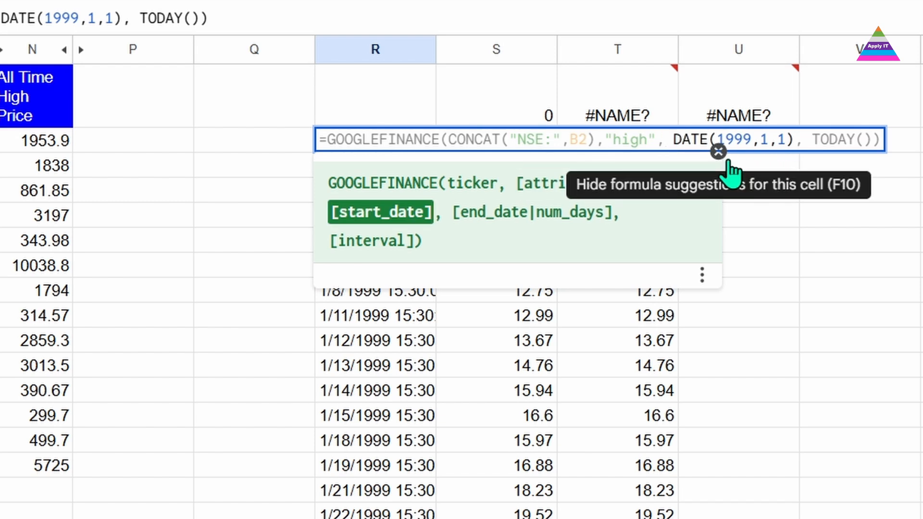
click(833, 143)
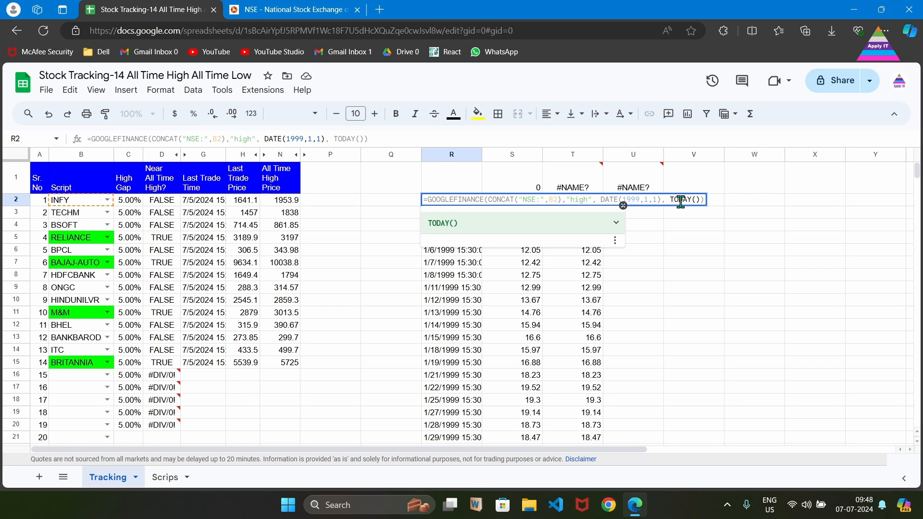
key(Return)
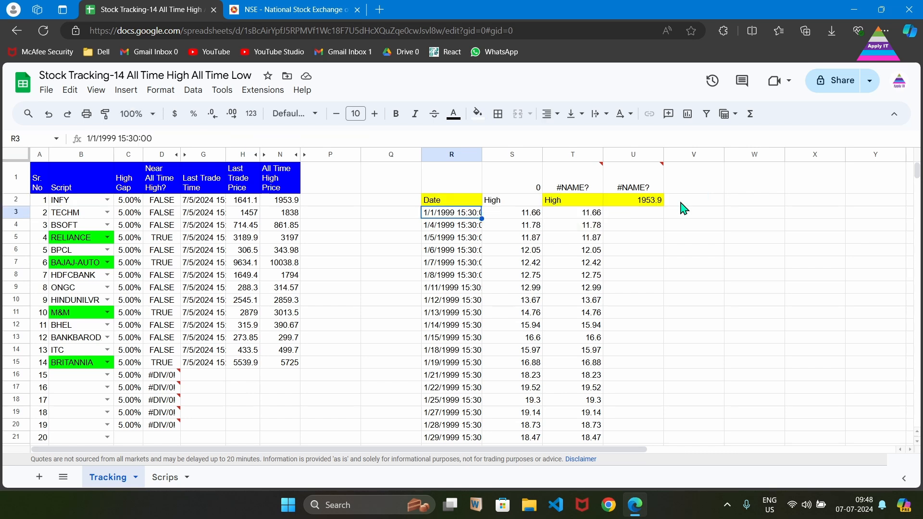
key(Up)
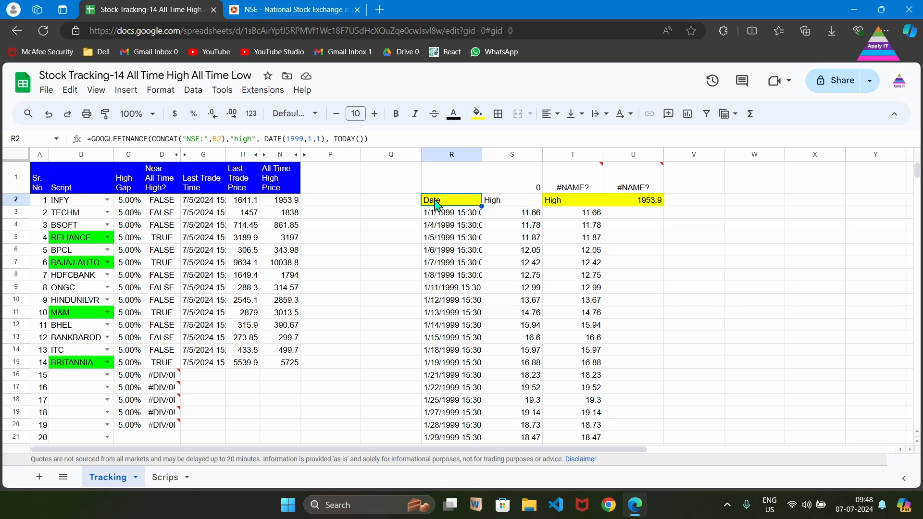
Inspect the helper formulas in the S and T columns.
click(503, 201)
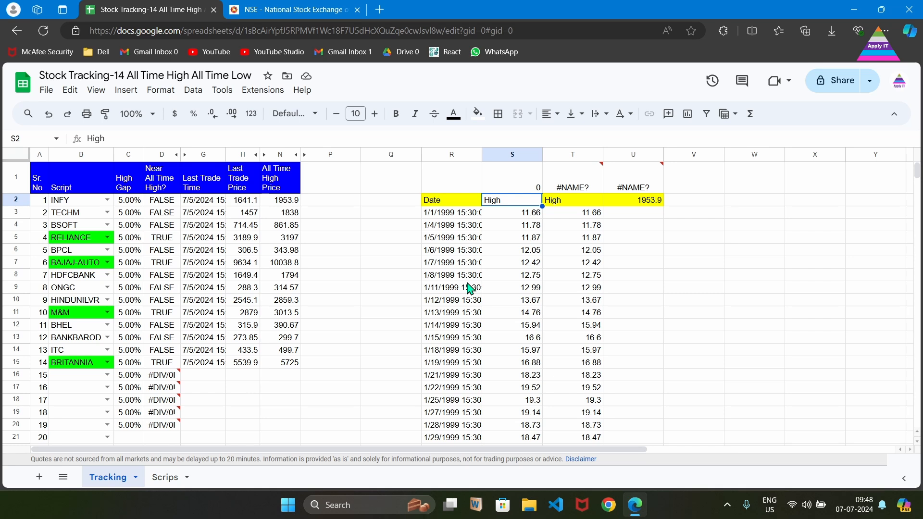
click(507, 154)
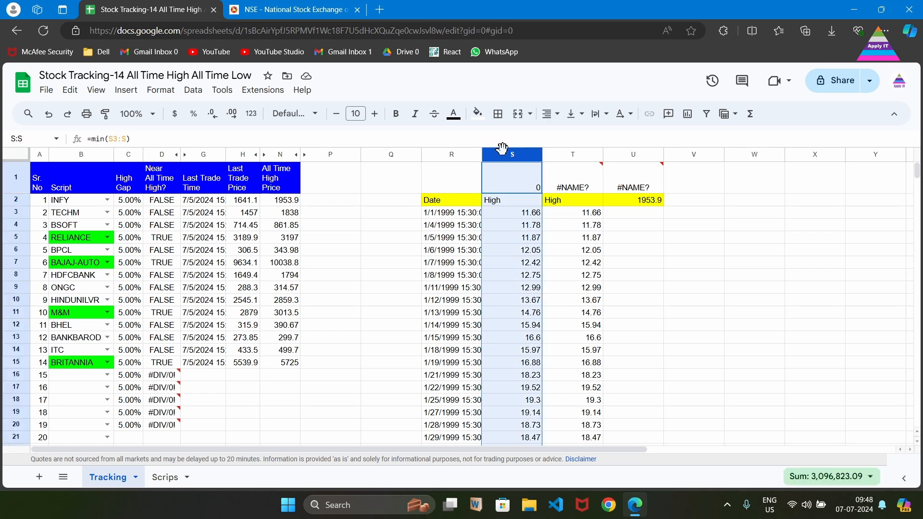
click(558, 205)
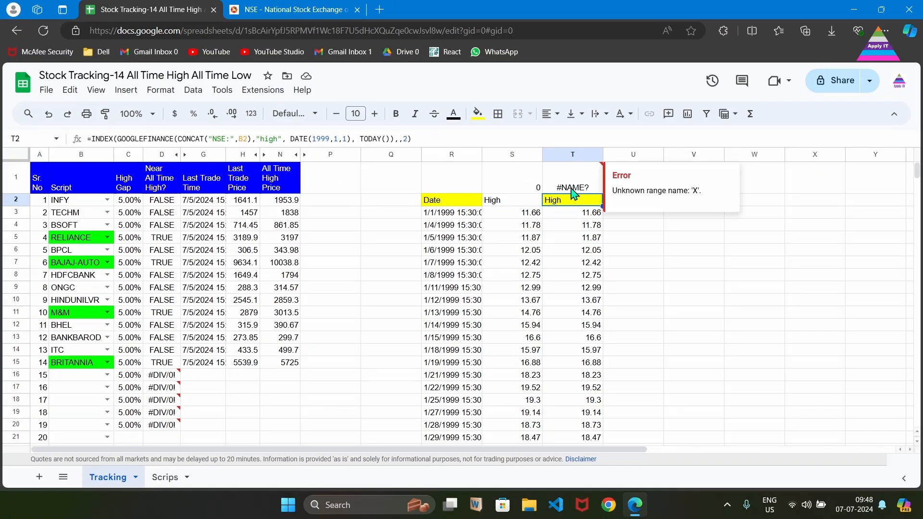
click(574, 192)
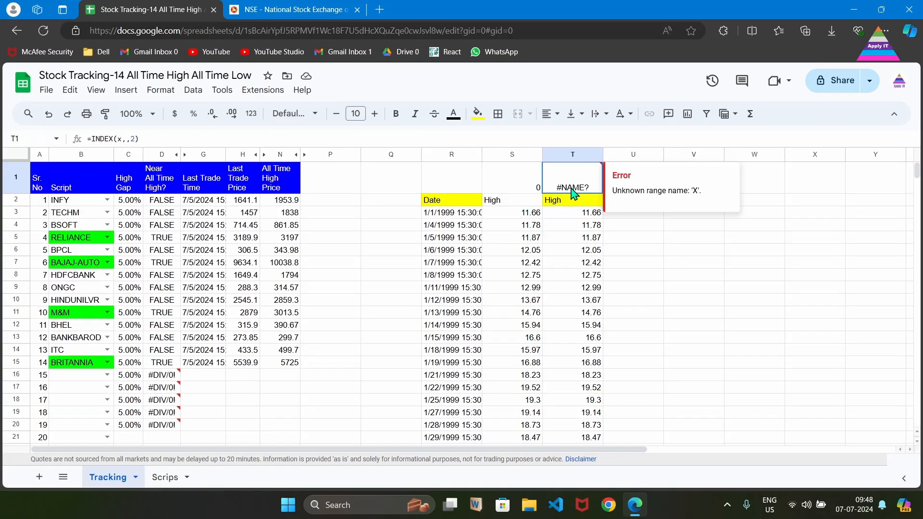
Copy the =INDEX(x,,2) template formula from T1 into T2.
click(328, 138)
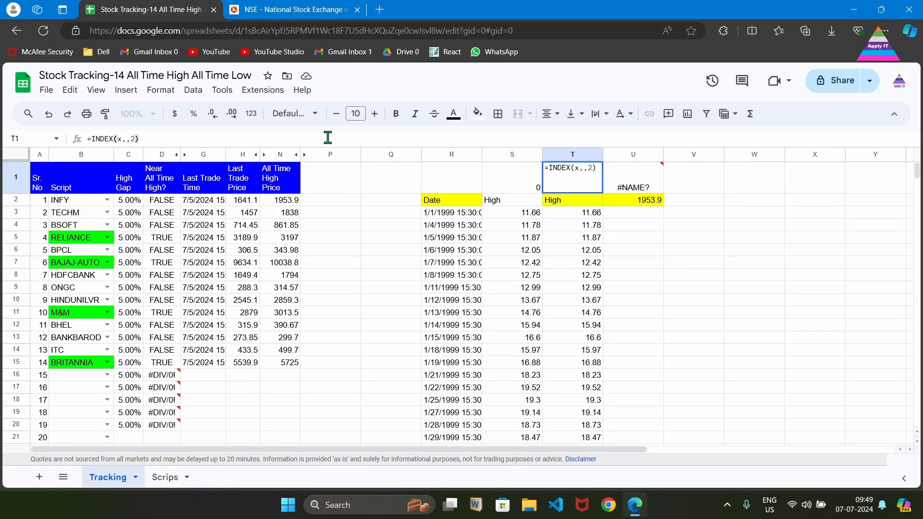
key(ctrl+a)
key(ctrl+c)
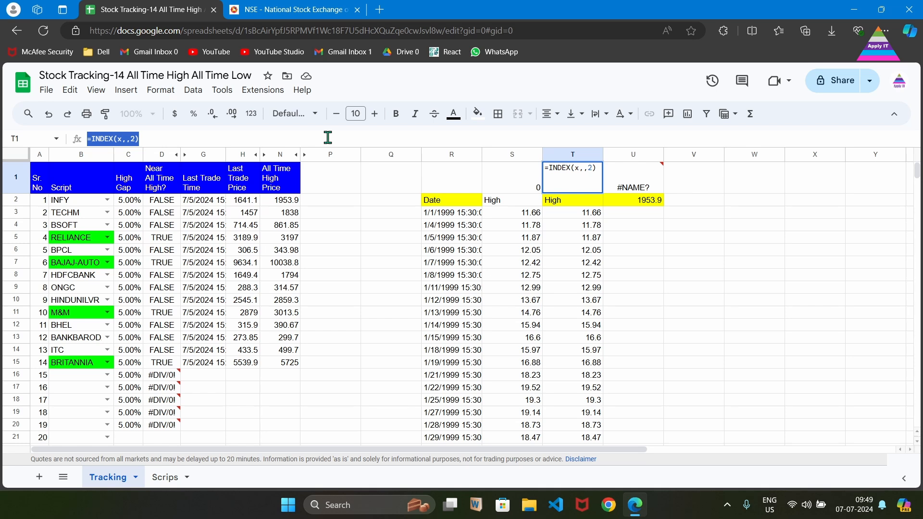
key(Return)
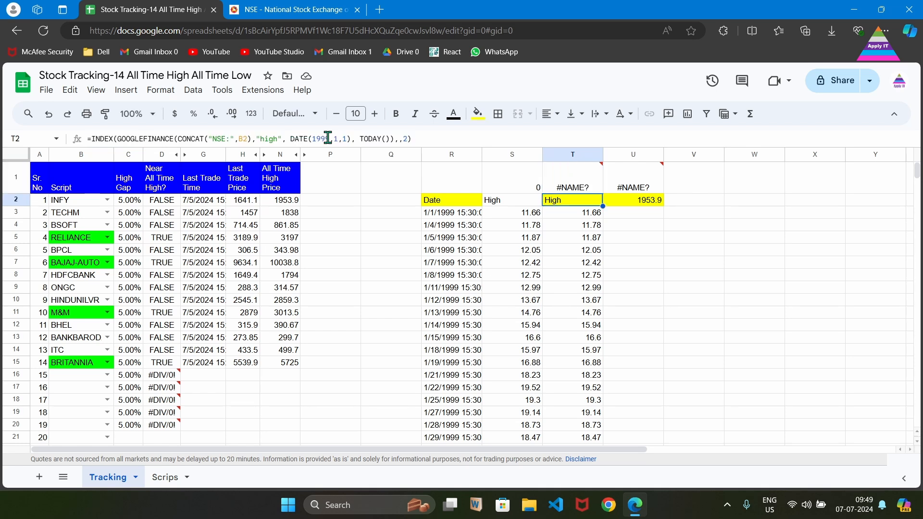
click(437, 138)
key(ctrl+a)
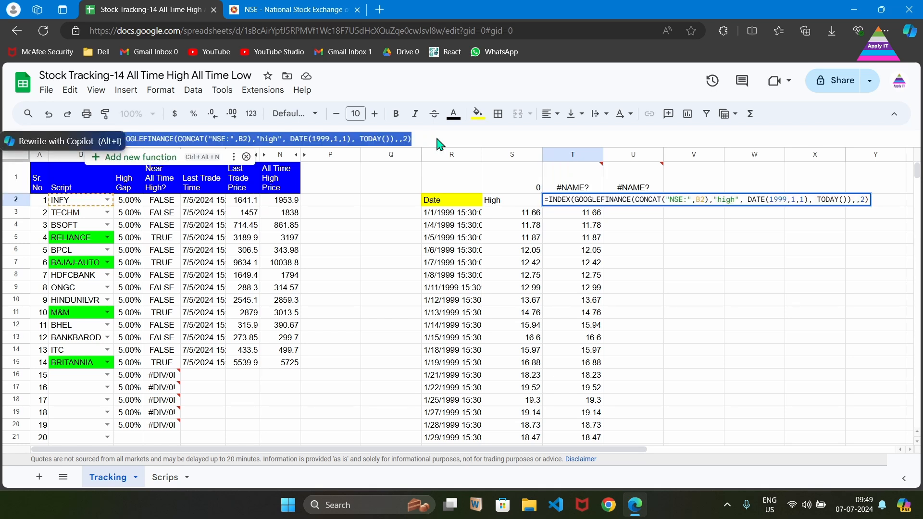
key(ctrl+v)
key(Return)
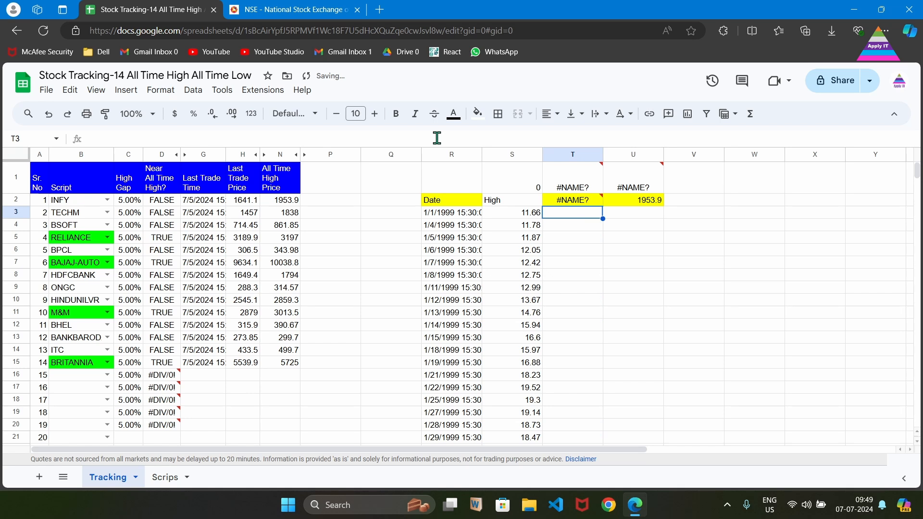
Examine the reference, row and column arguments of the INDEX formula in T2.
key(Up)
click(437, 138)
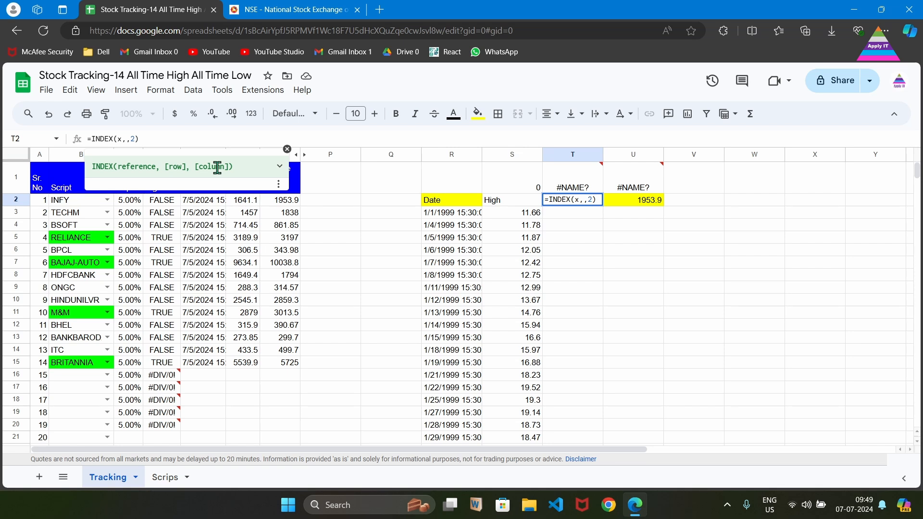
click(561, 200)
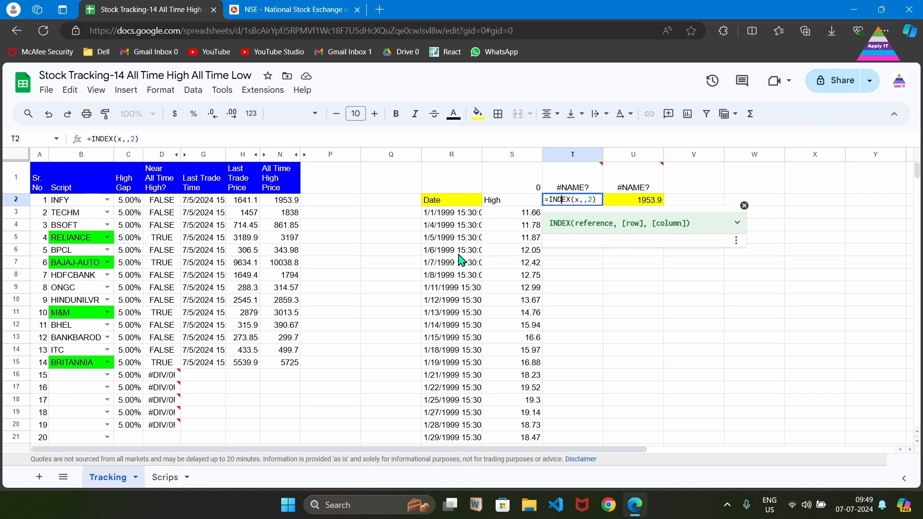
click(585, 201)
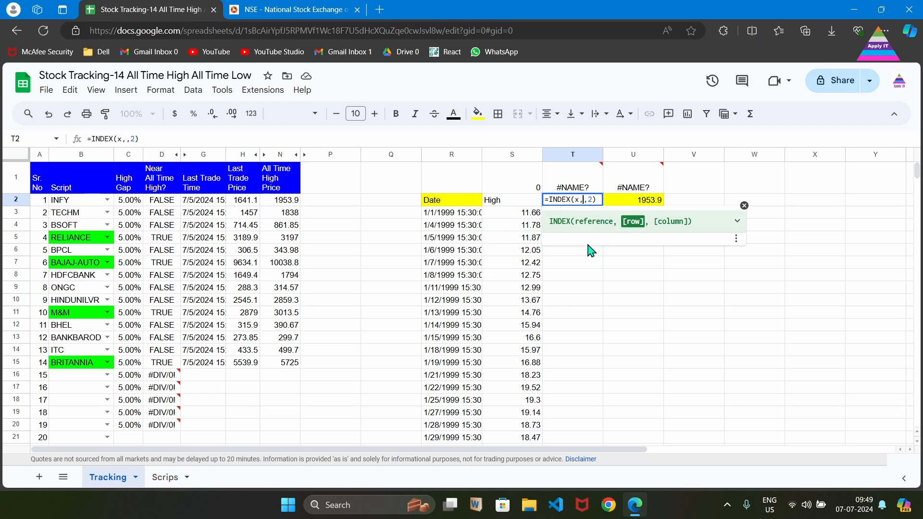
click(593, 200)
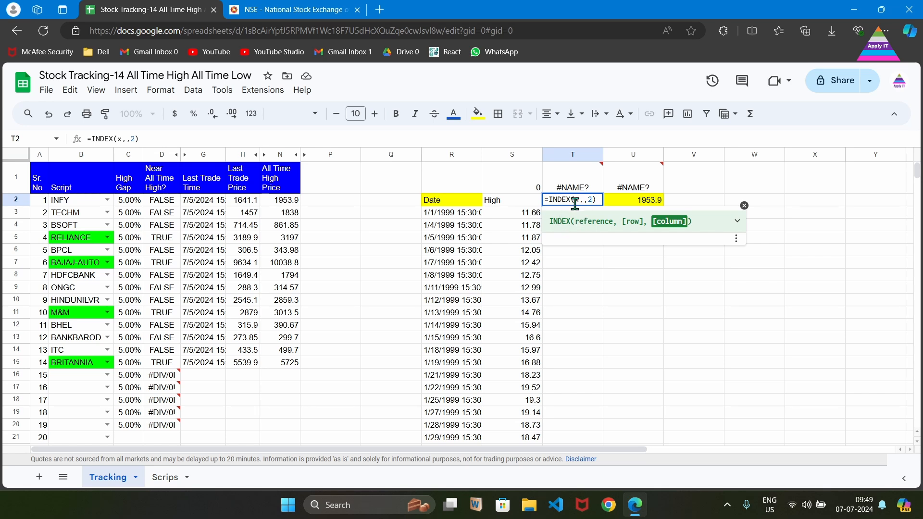
Copy R2's GOOGLEFINANCE formula and substitute it for x in T2's INDEX formula.
click(448, 200)
click(397, 138)
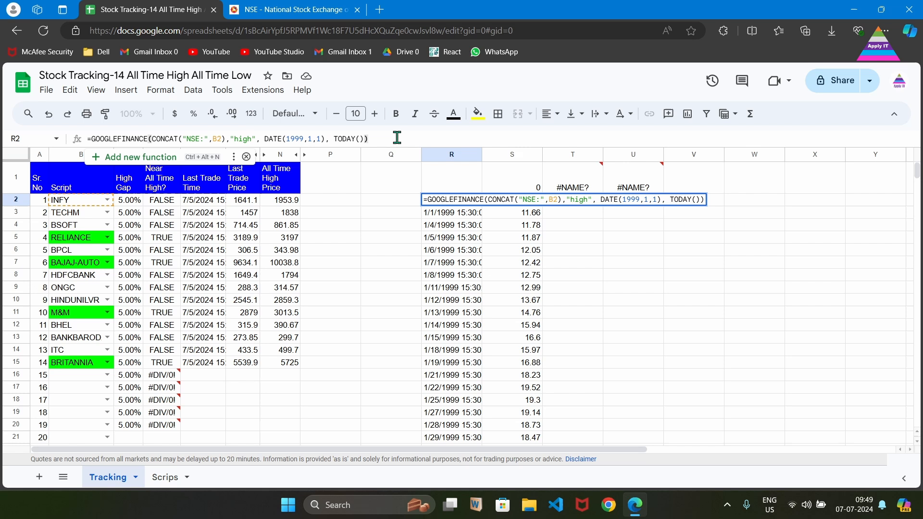
key(ctrl+a)
key(ctrl+c)
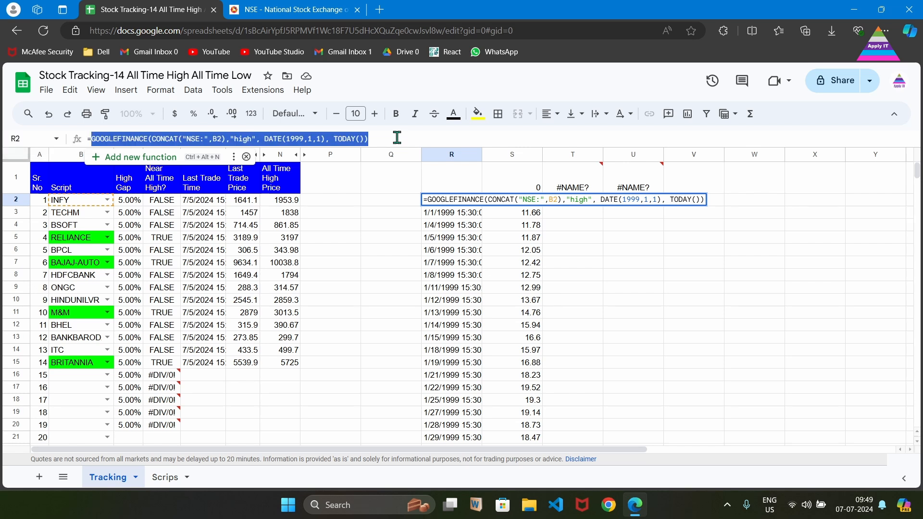
key(Escape)
key(Right)
key(Right)
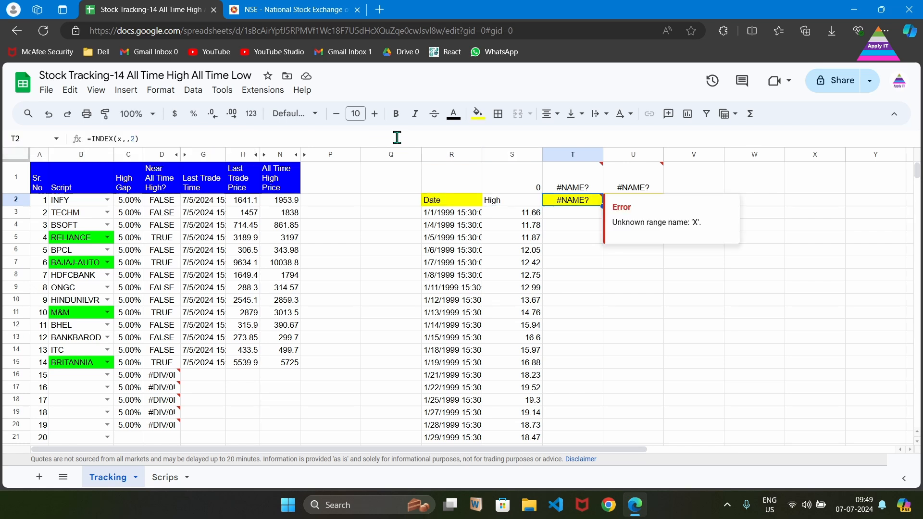
click(329, 138)
key(Left)
key(Left)
key(Left)
key(Left)
key(shift+Left)
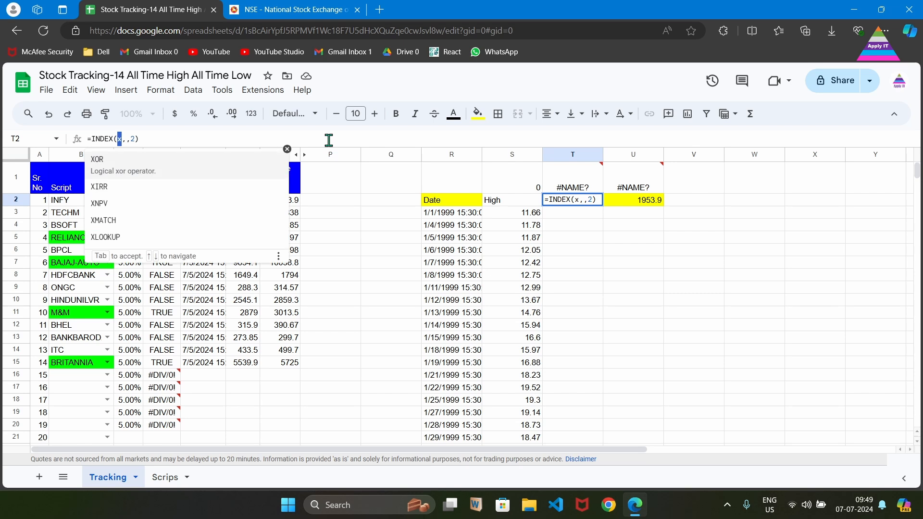
key(ctrl+v)
key(Return)
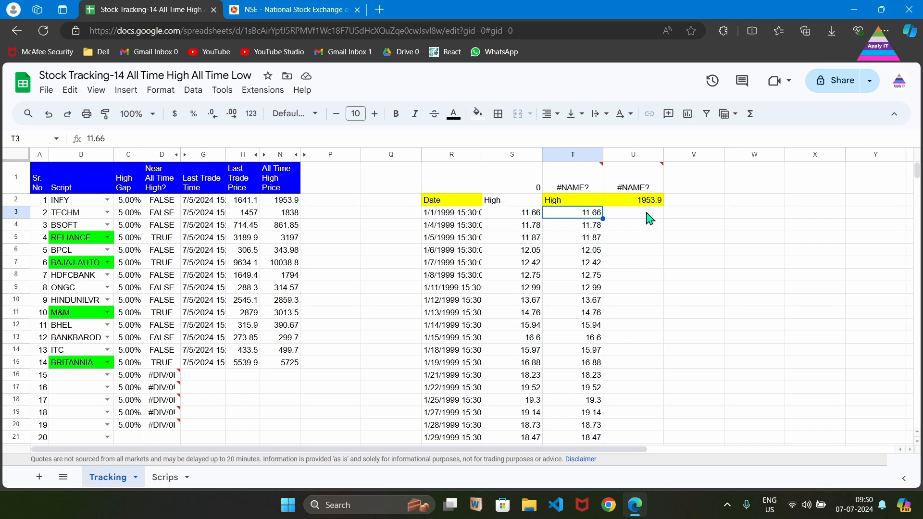
Copy the =MAX(Y) template formula from U1 into U2.
click(639, 189)
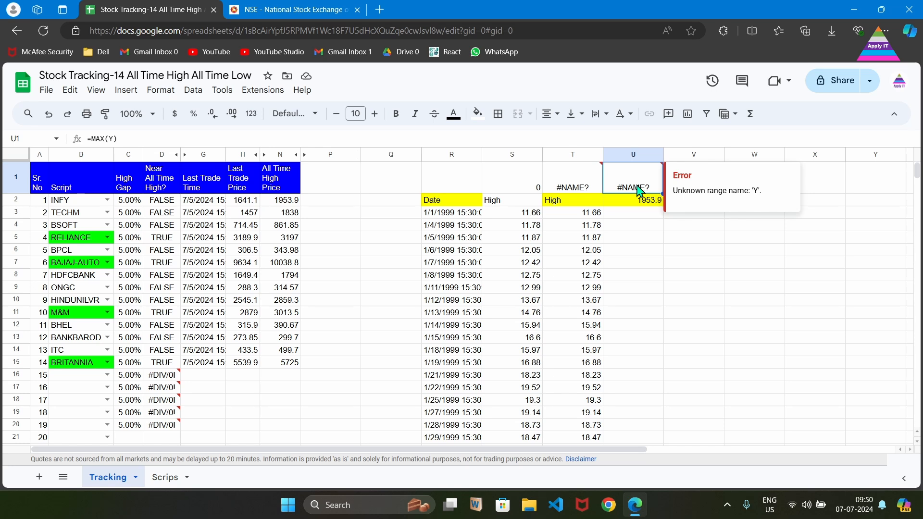
click(504, 137)
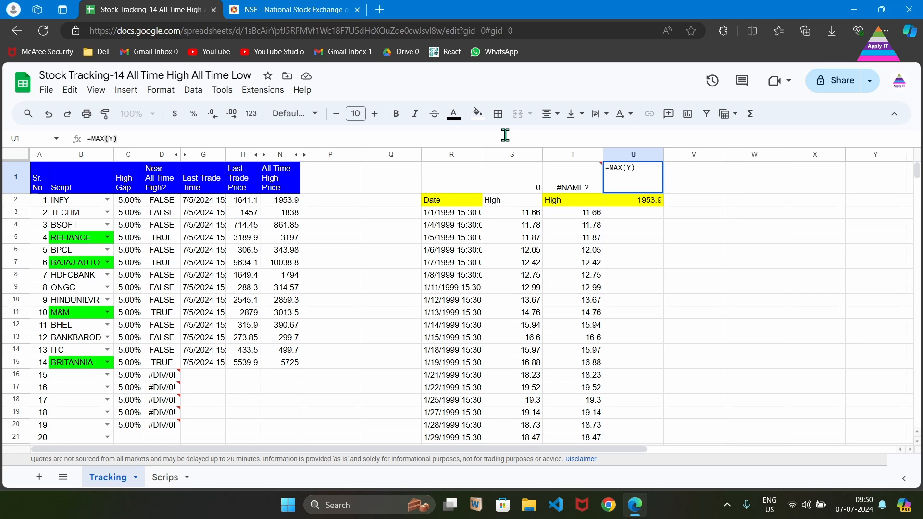
key(ctrl+a)
key(ctrl+c)
key(Return)
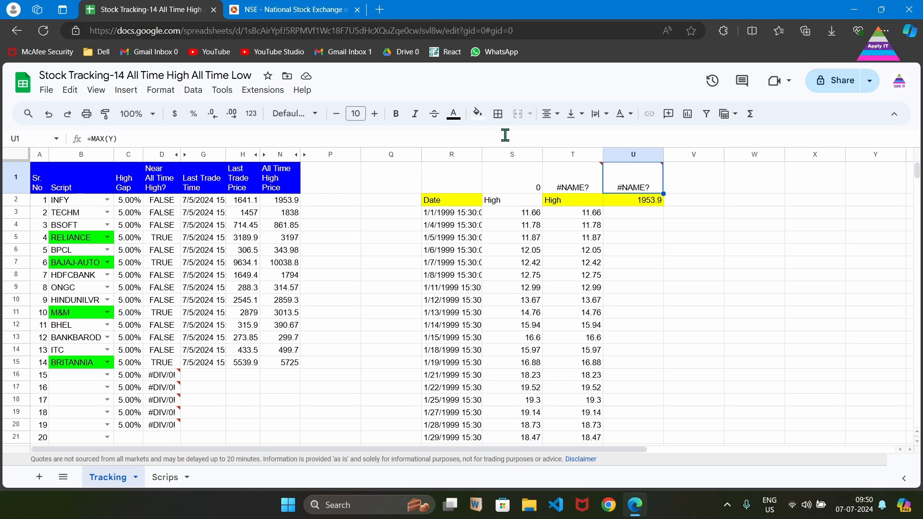
click(511, 155)
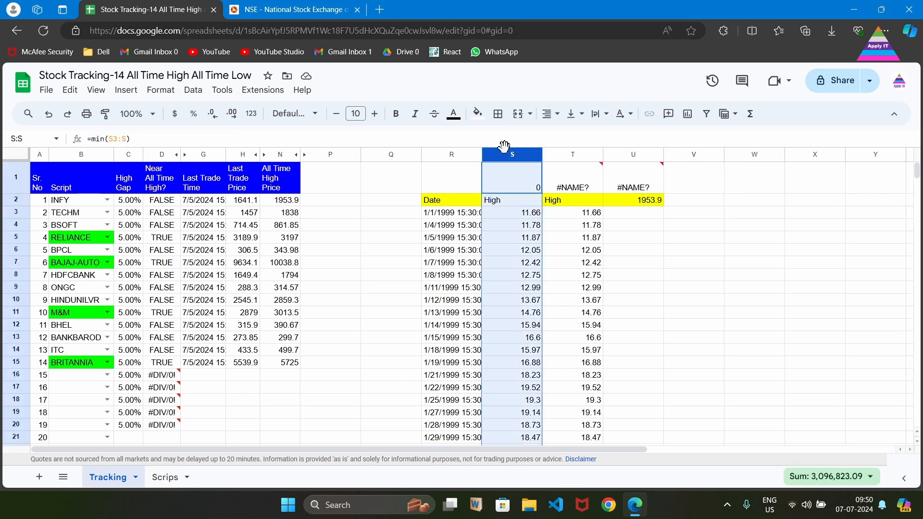
click(645, 202)
click(571, 137)
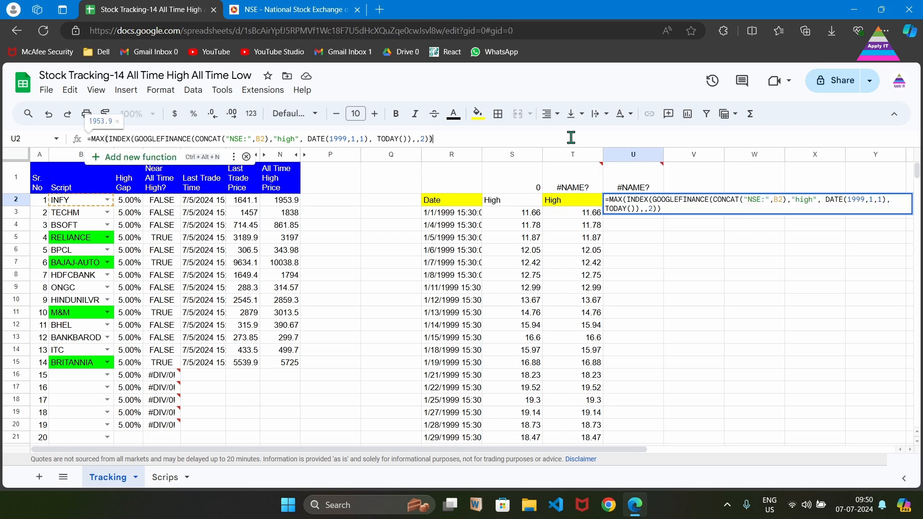
key(ctrl+a)
key(ctrl+v)
key(Return)
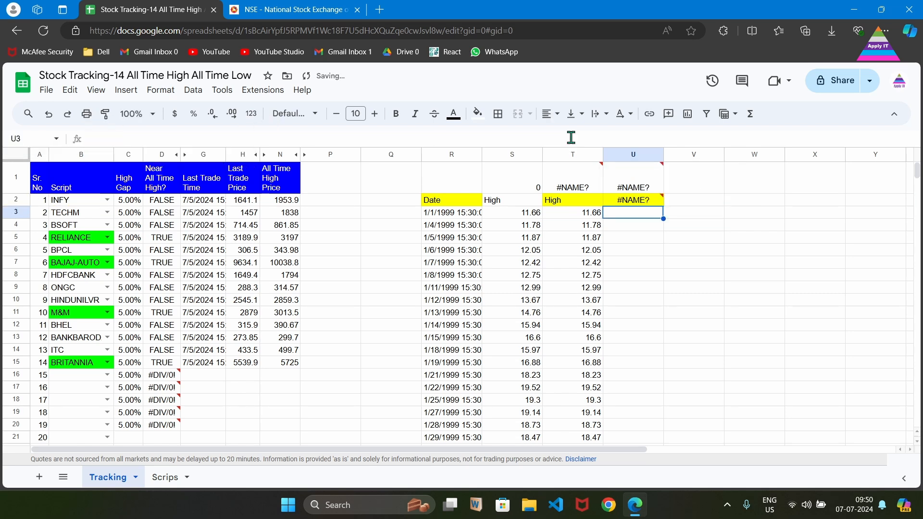
Copy T2's INDEX formula and substitute it for Y in U2's =MAX(Y) formula.
click(571, 138)
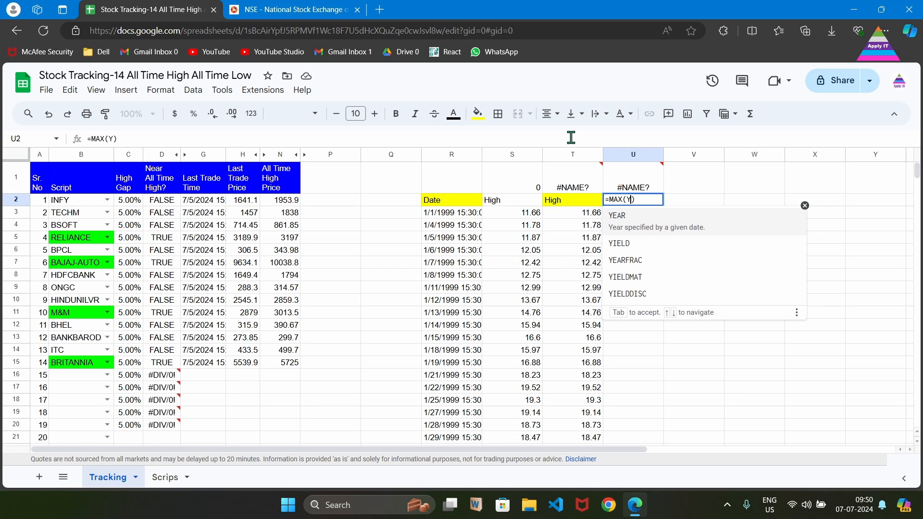
key(Escape)
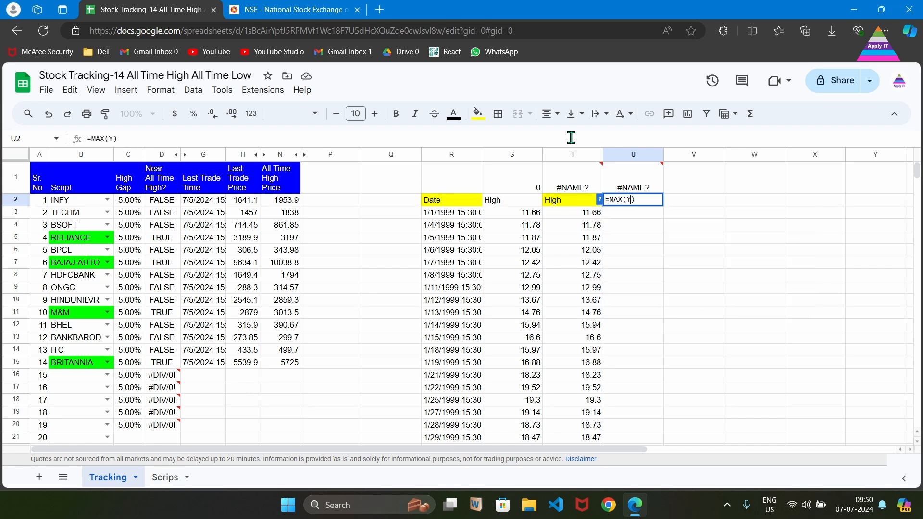
click(571, 202)
click(458, 143)
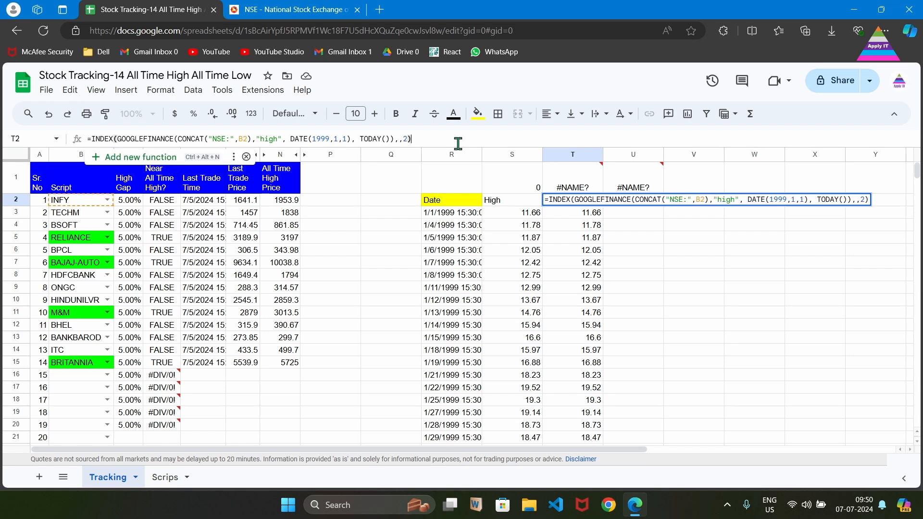
key(ctrl+a)
key(ctrl+c)
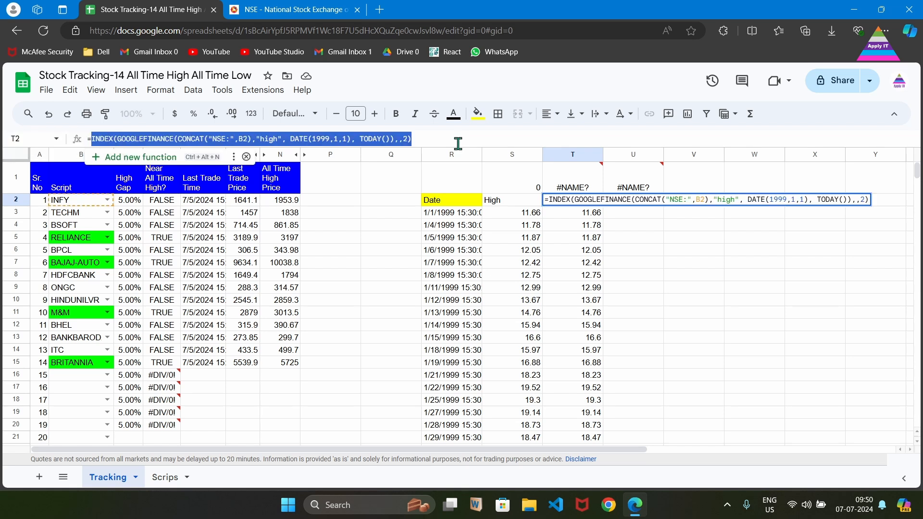
text(High)
key(Tab)
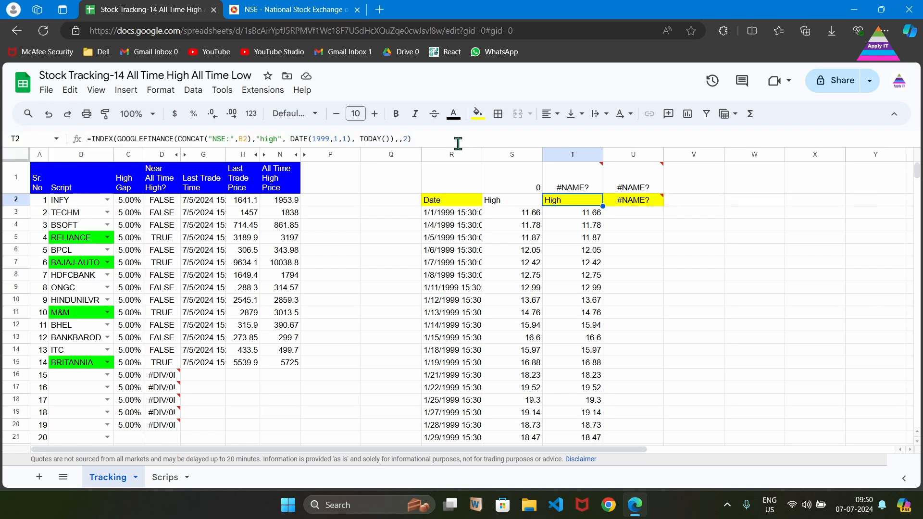
key(F2)
key(Left)
key(shift+Left)
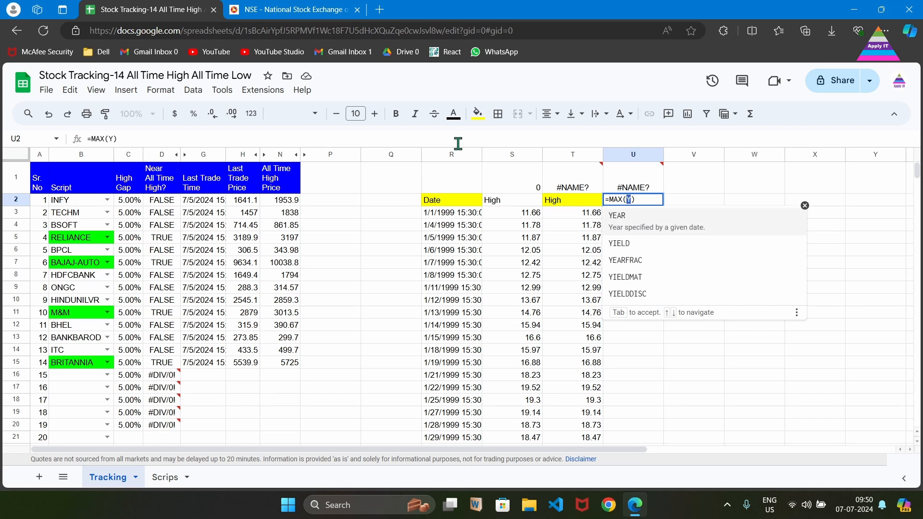
key(ctrl+v)
key(Return)
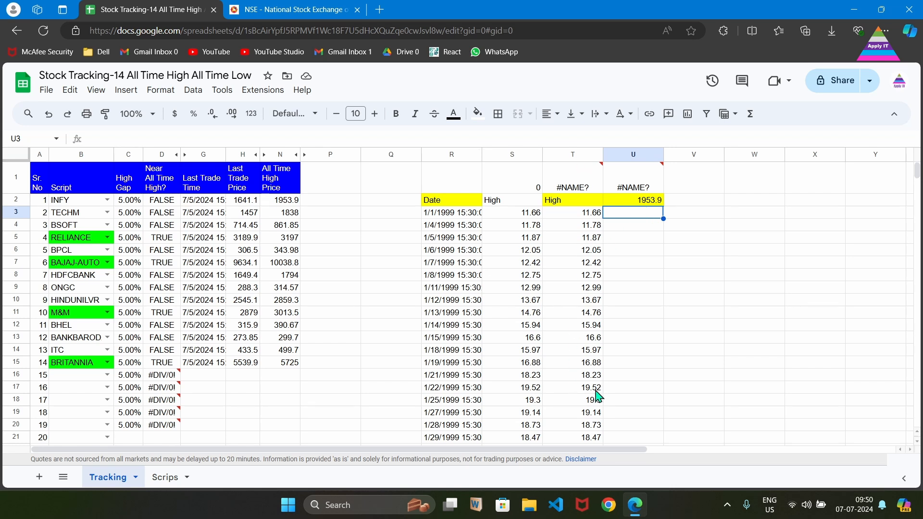
Examine the combined formula in U2 and the IF-wrapped version in the All Time High Price column.
click(648, 203)
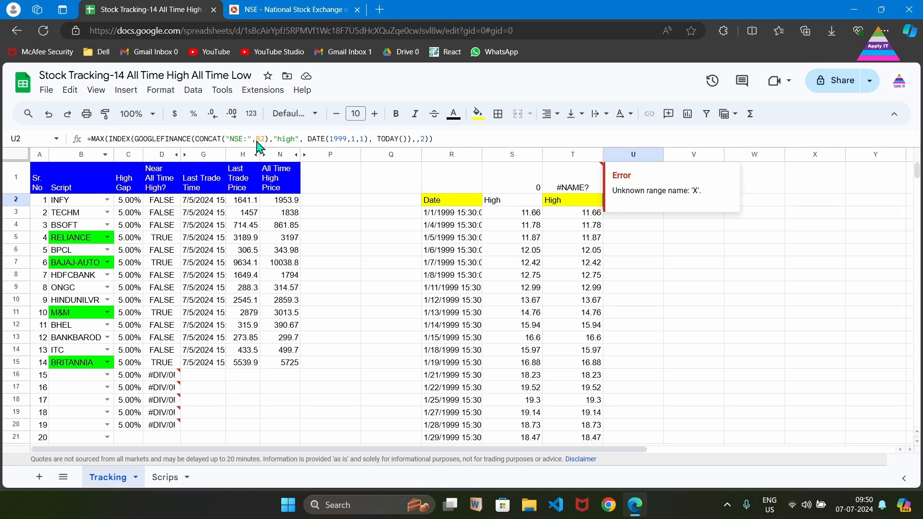
click(281, 202)
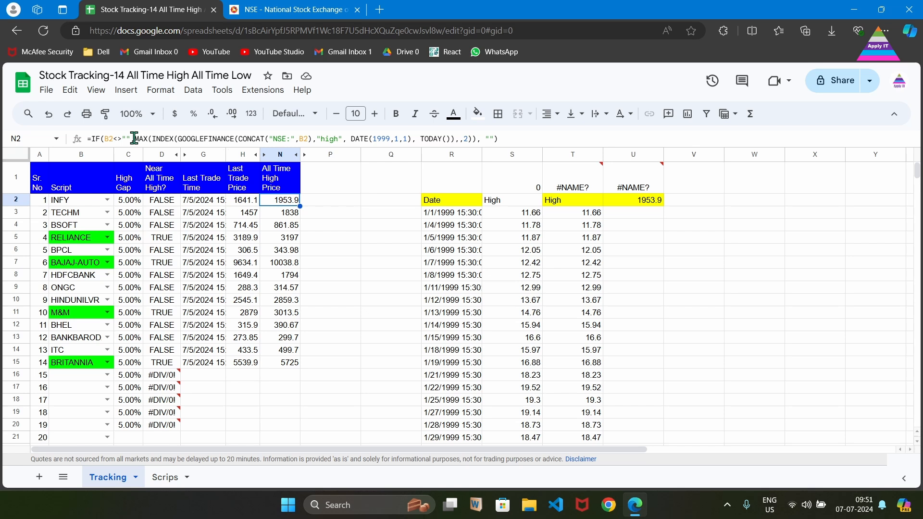
drag(134, 138, 481, 138)
key(Escape)
drag(295, 213, 293, 365)
click(293, 379)
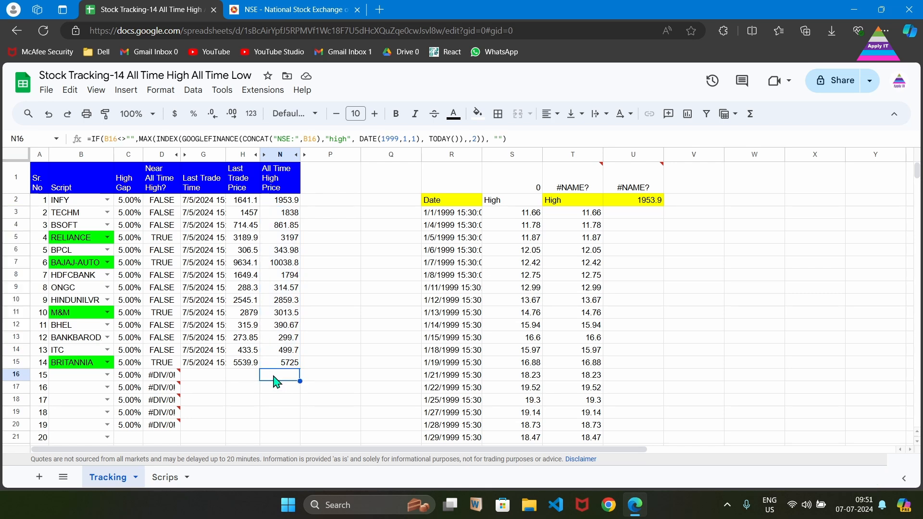
Examine the formulas in the Last Trade Price, Last Trade Time, All Time High Price, Near All Time High? and High Gap columns.
click(245, 201)
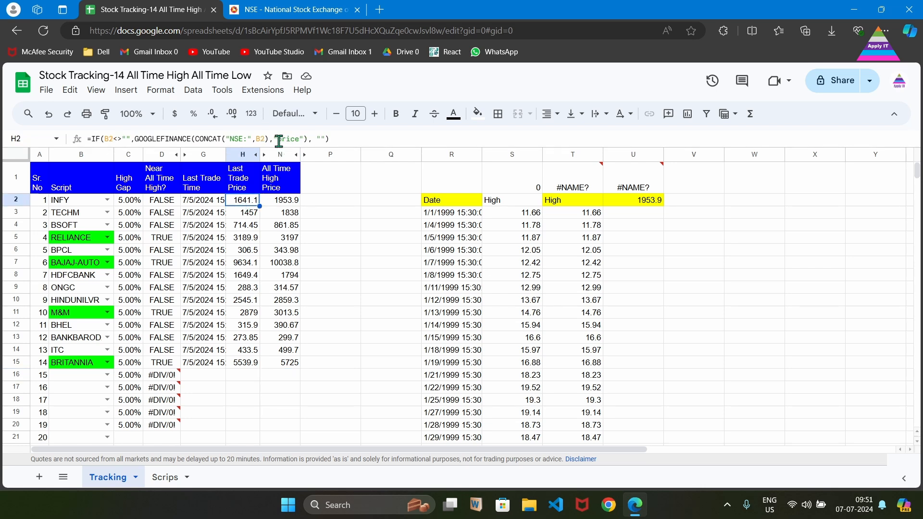
click(210, 203)
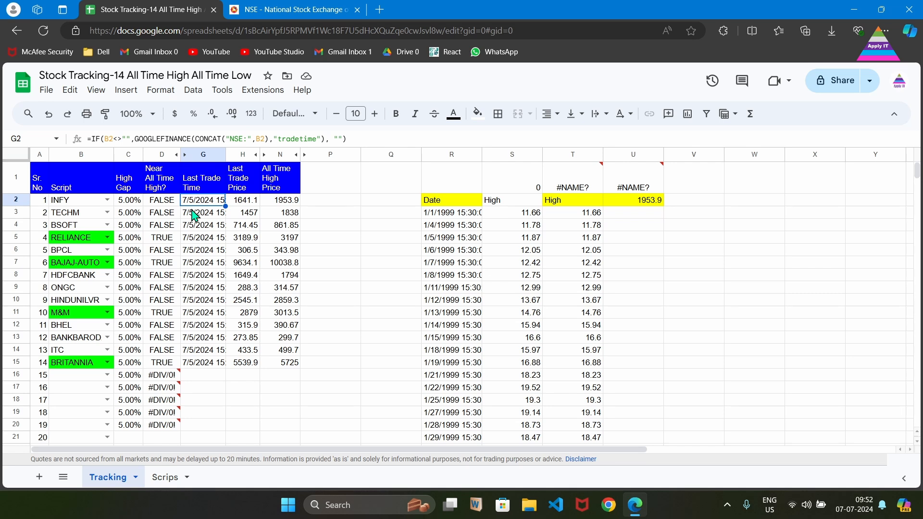
click(291, 204)
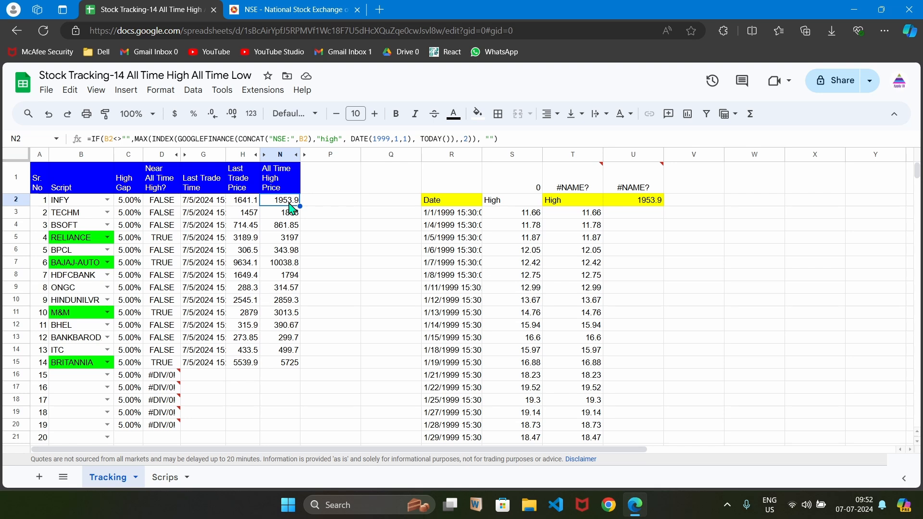
click(243, 204)
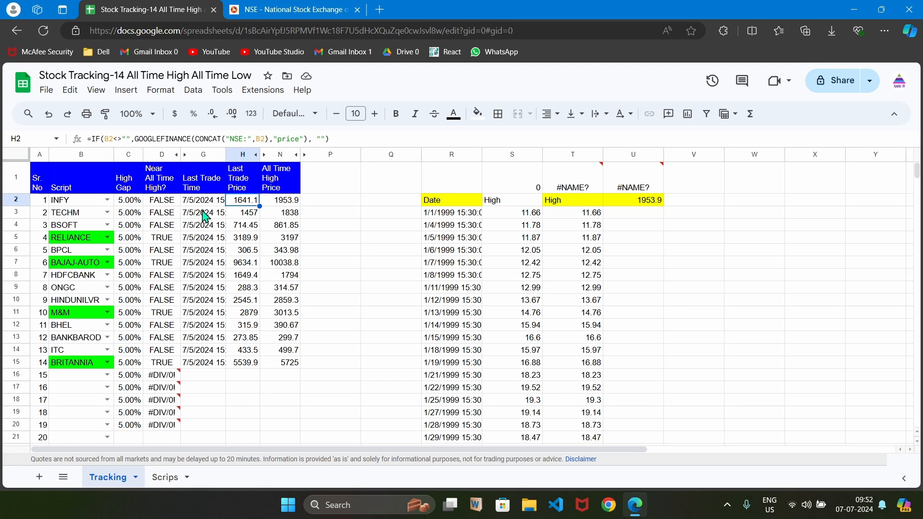
click(168, 204)
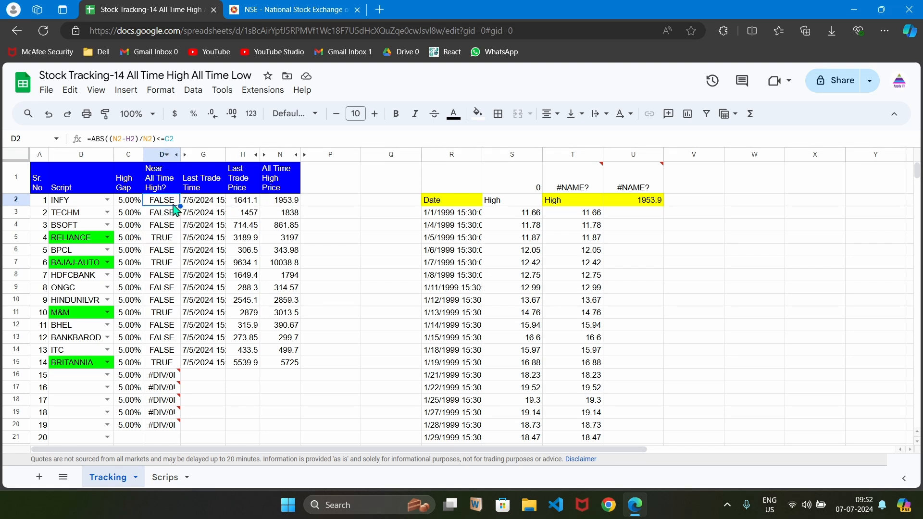
click(129, 206)
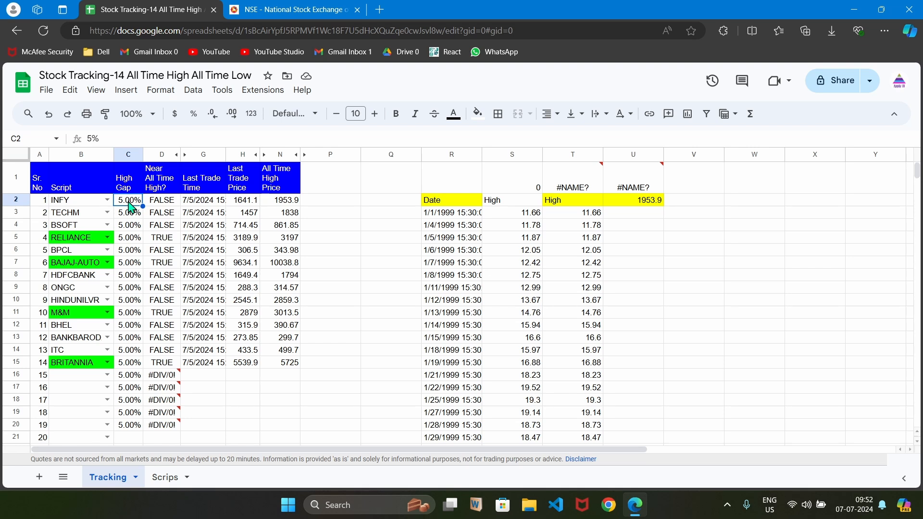
click(290, 201)
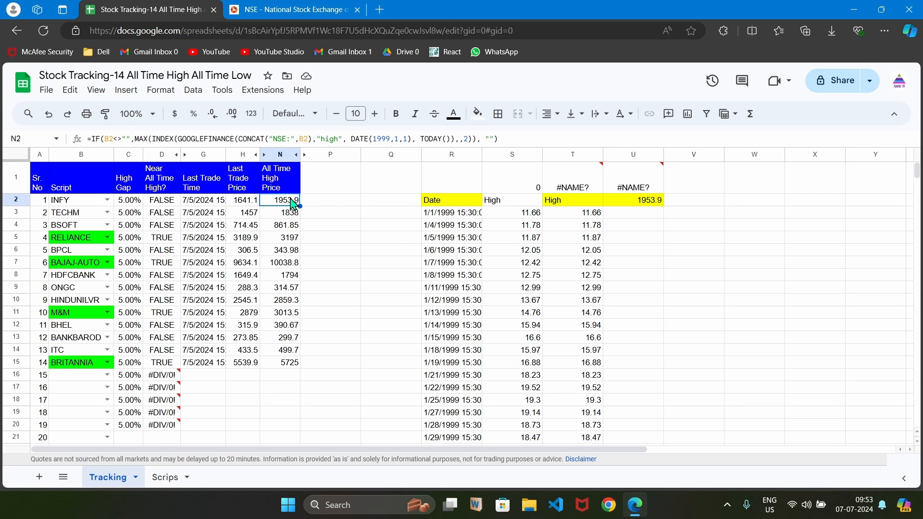
click(129, 204)
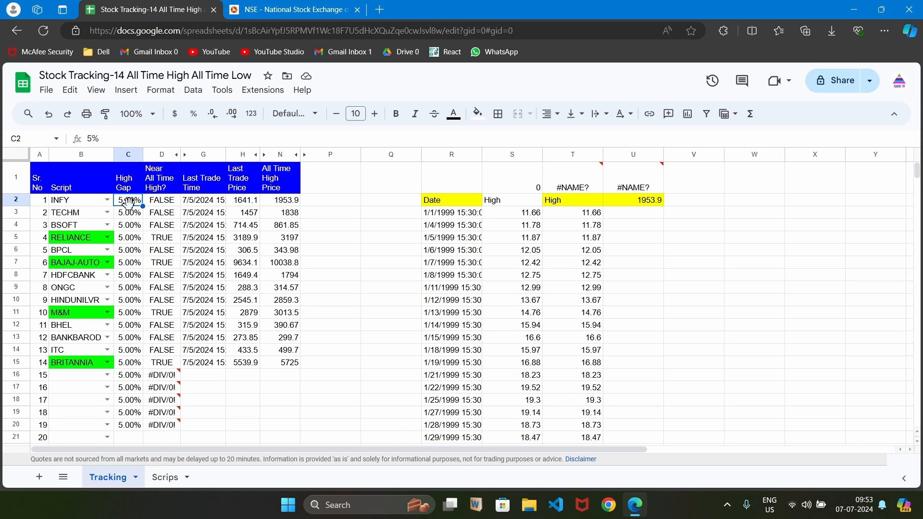
key(Right)
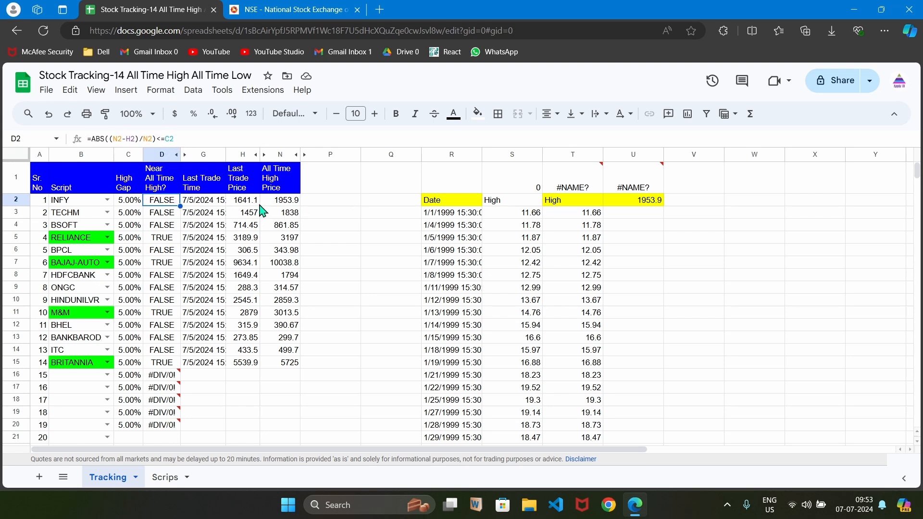
click(166, 242)
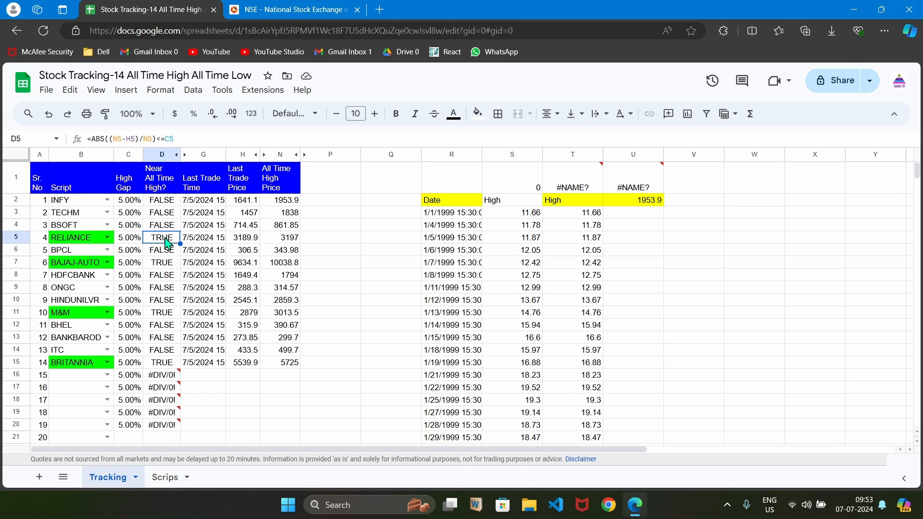
Inspect the conditional formatting rules applied to the Script column.
click(83, 243)
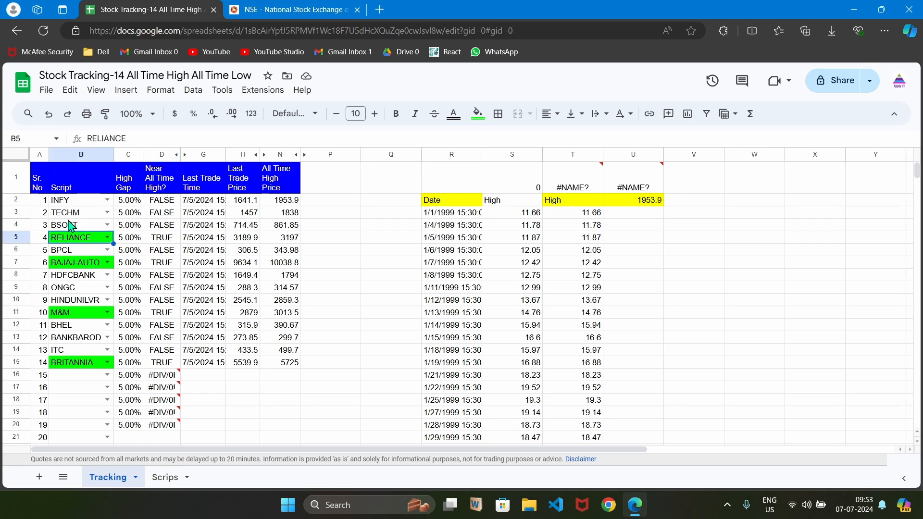
click(66, 154)
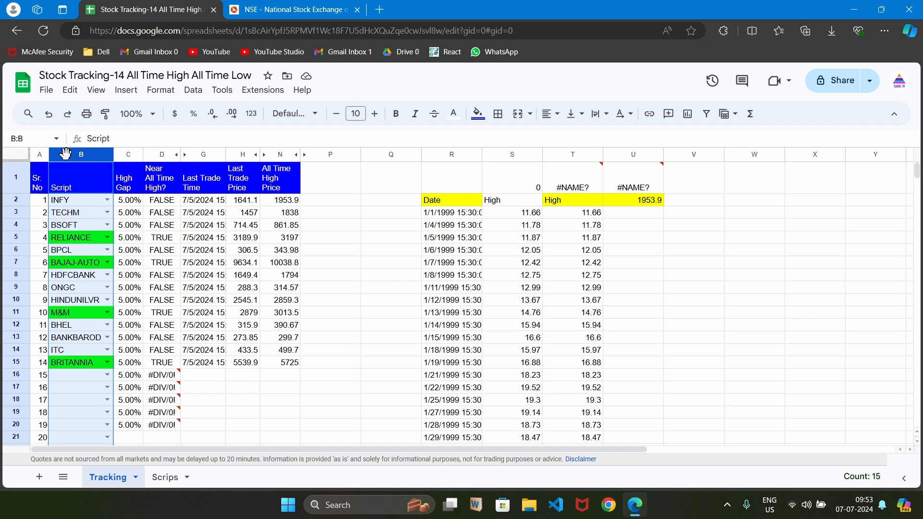
click(159, 90)
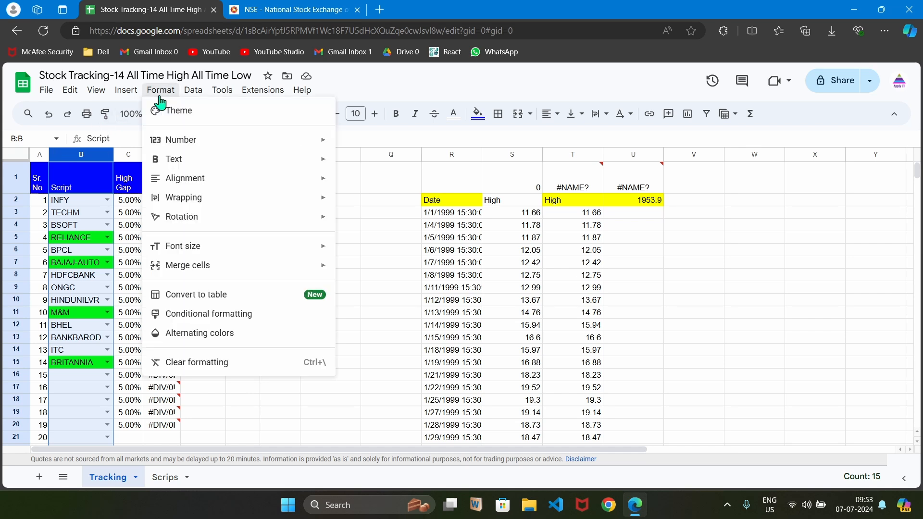
click(240, 314)
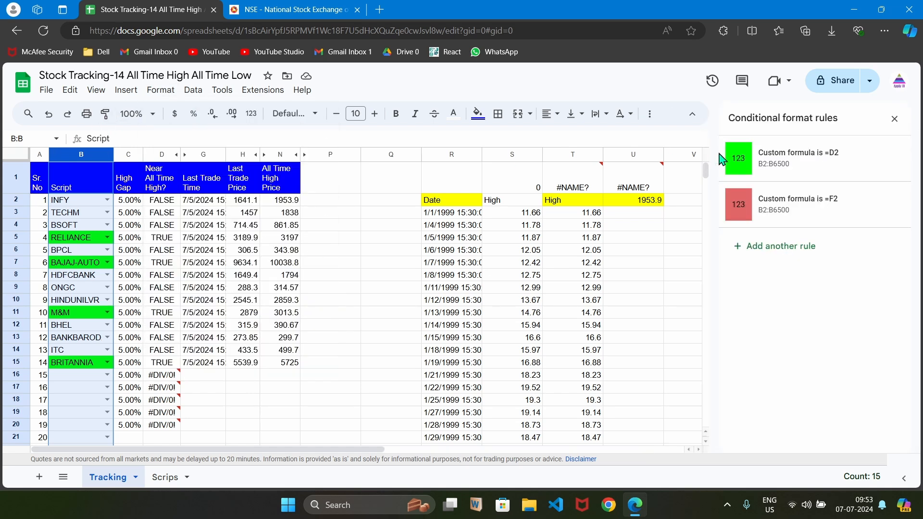
click(774, 162)
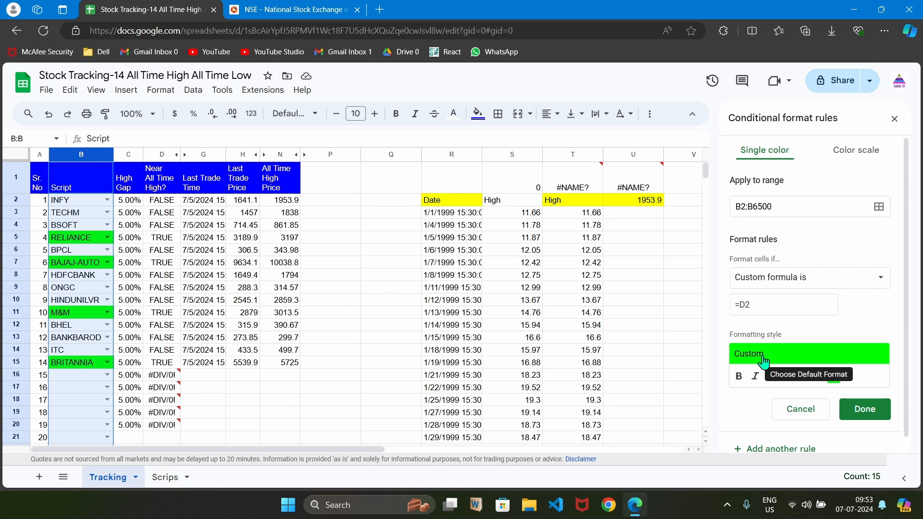
click(894, 119)
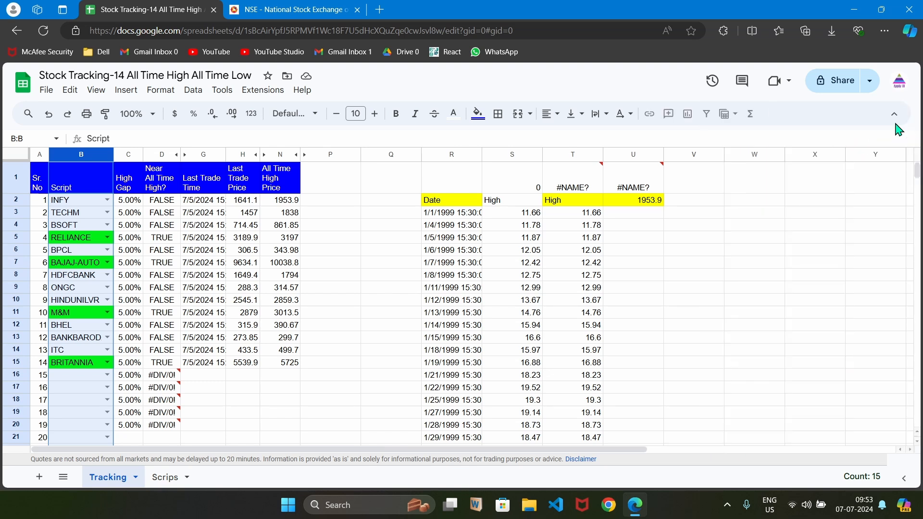
click(339, 177)
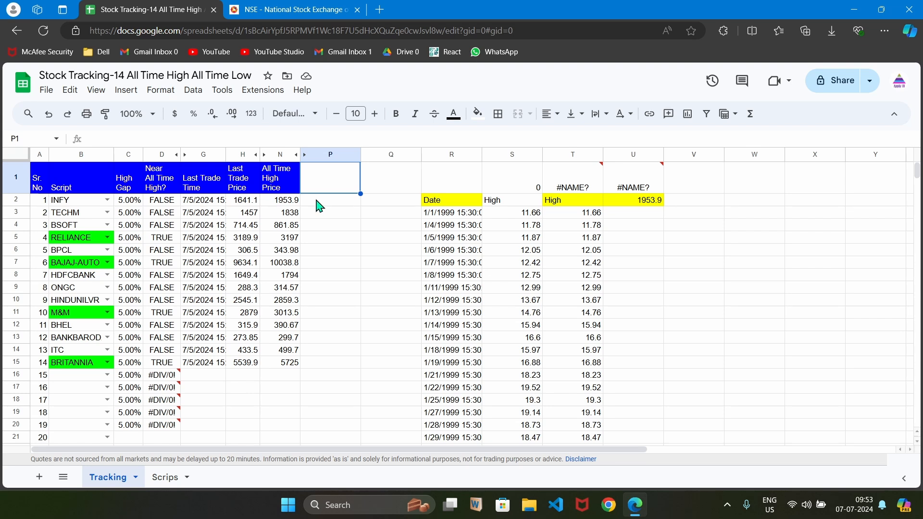
Enter PFC as the script in row 16 of the Script column.
click(108, 376)
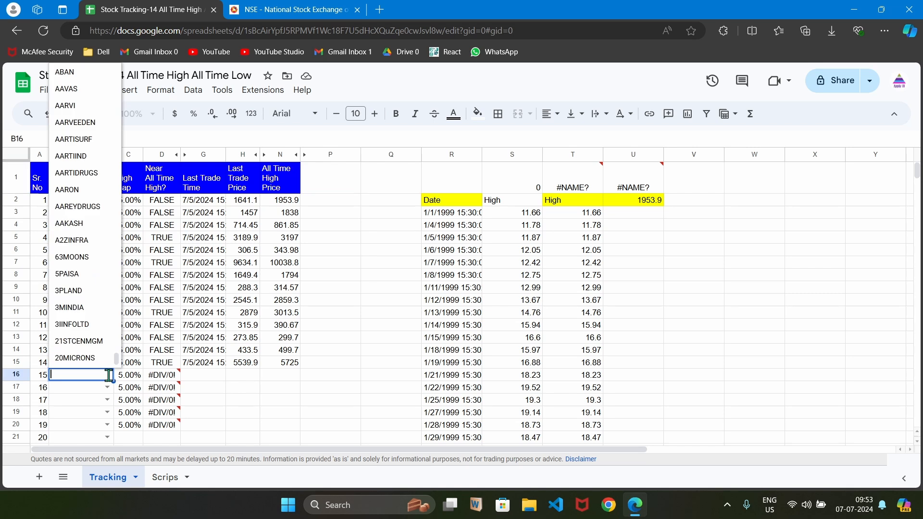
text(PFC)
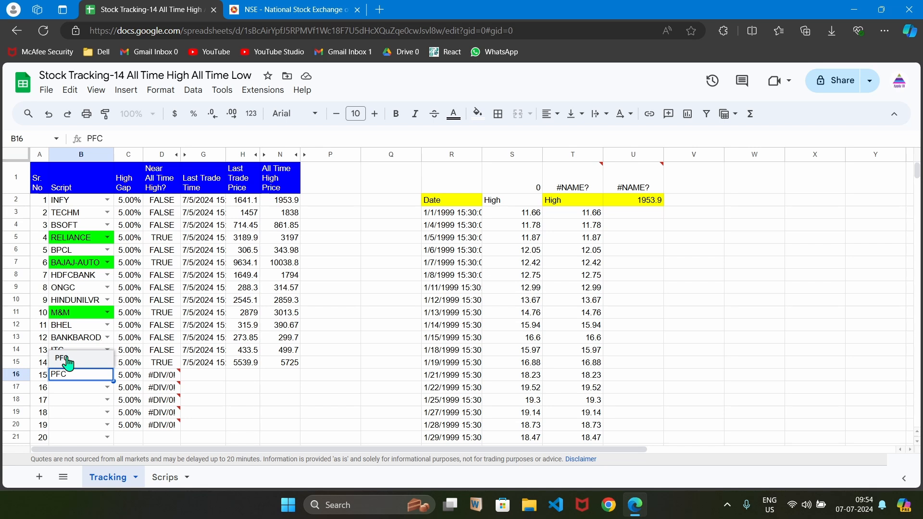
click(68, 360)
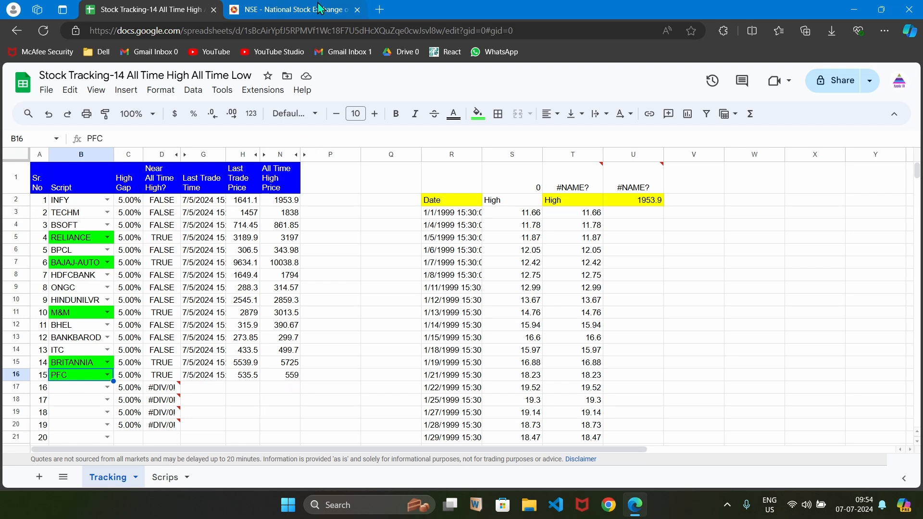
Search the NSE website for pfc and examine its 52 Week High in the price information.
click(320, 9)
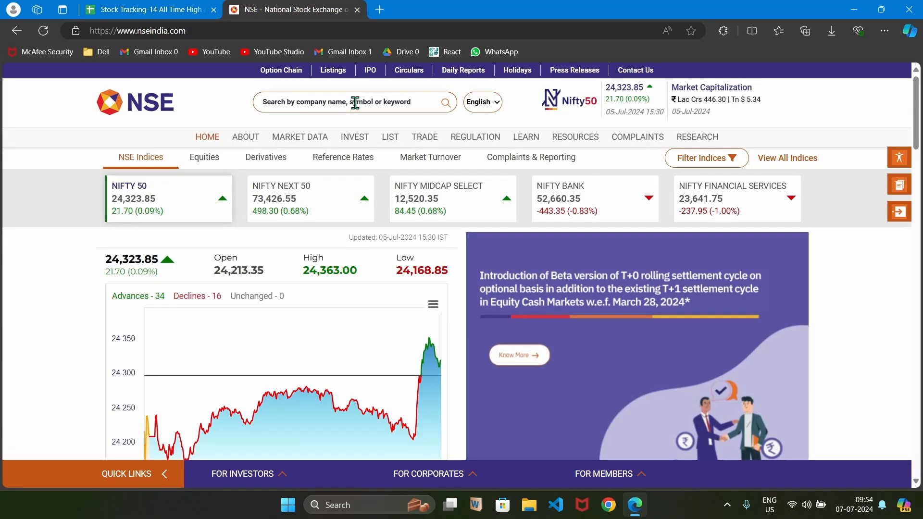
click(356, 102)
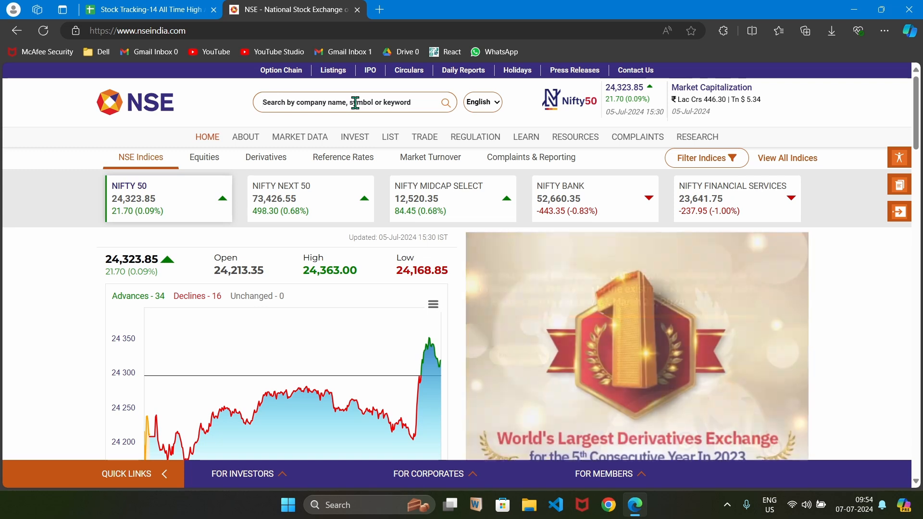
text(pfc)
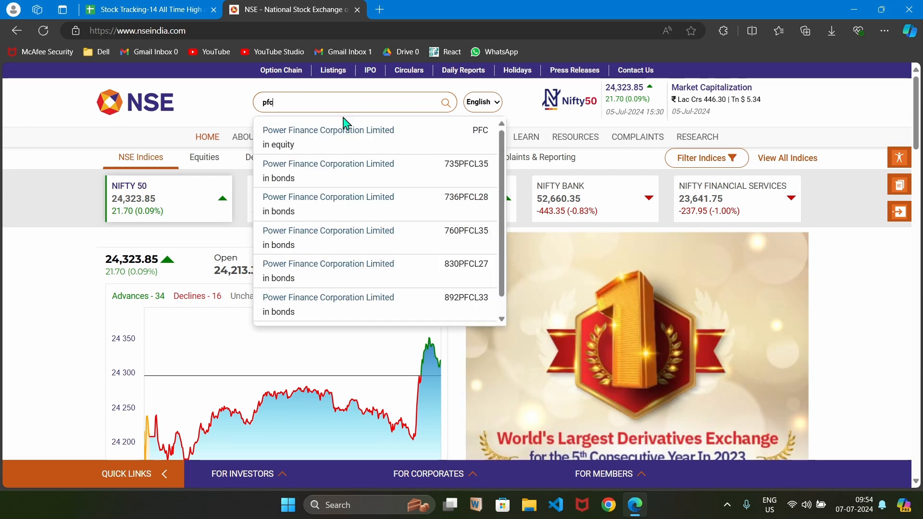
click(313, 141)
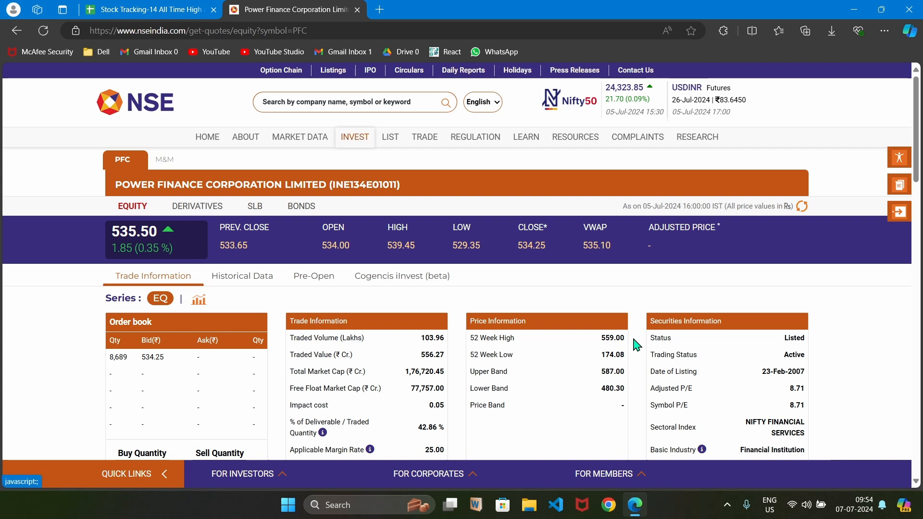
drag(602, 338, 626, 339)
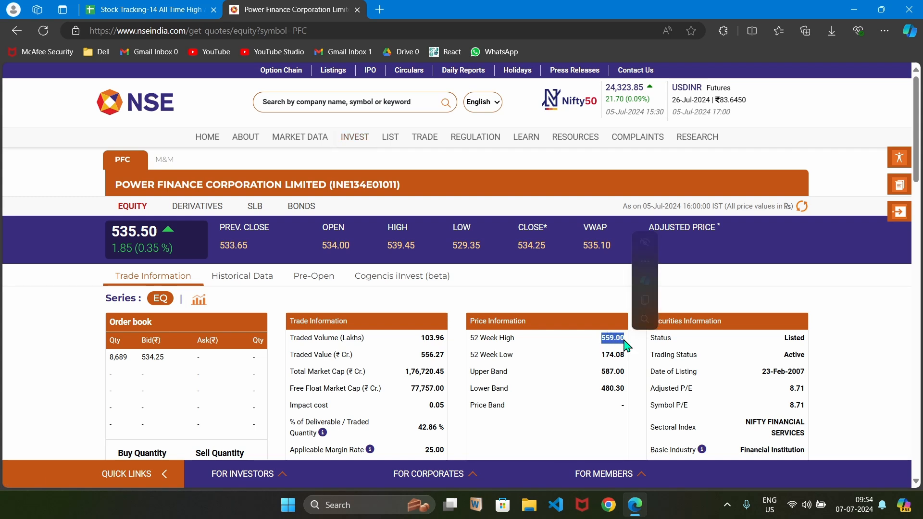
drag(475, 338, 609, 340)
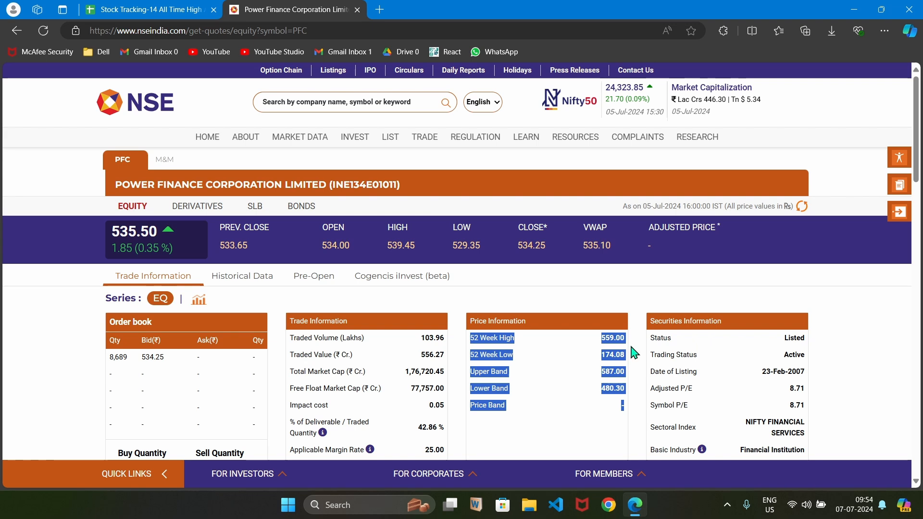
Return to the sheet and examine PFC's row, including its All Time High Price.
click(168, 10)
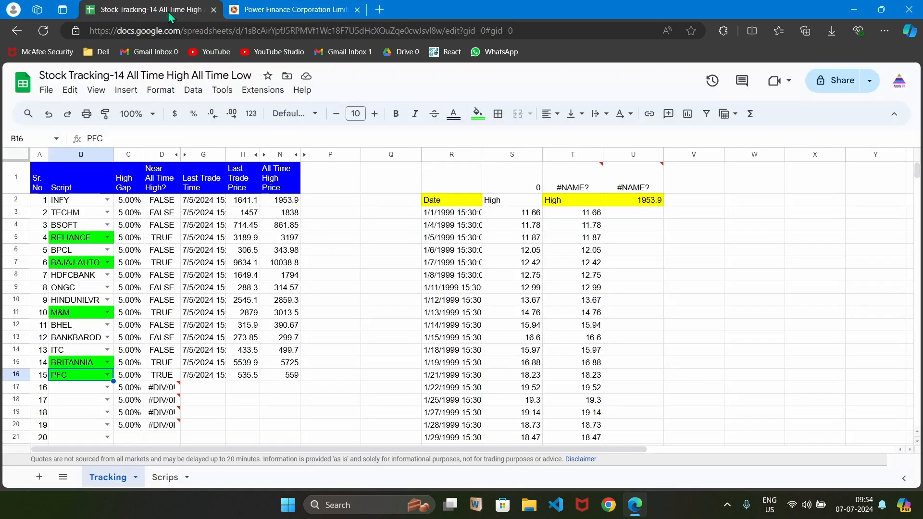
click(285, 378)
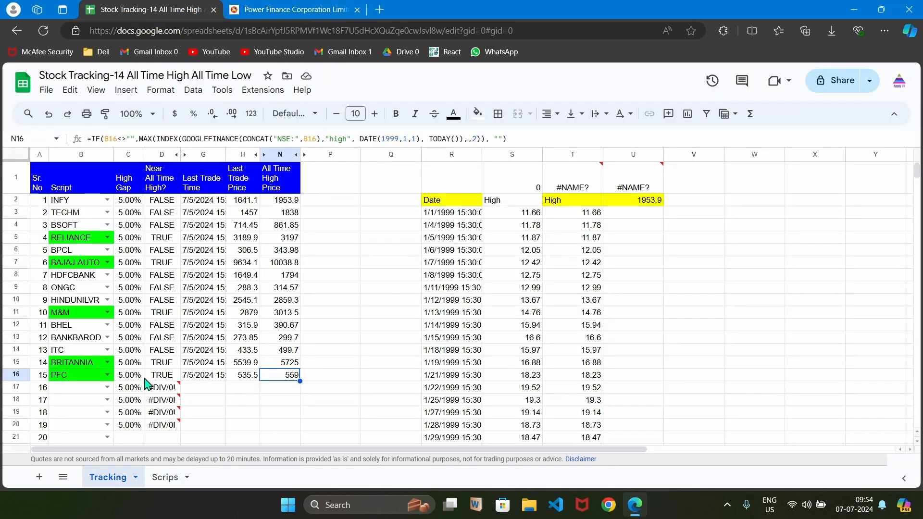
click(83, 379)
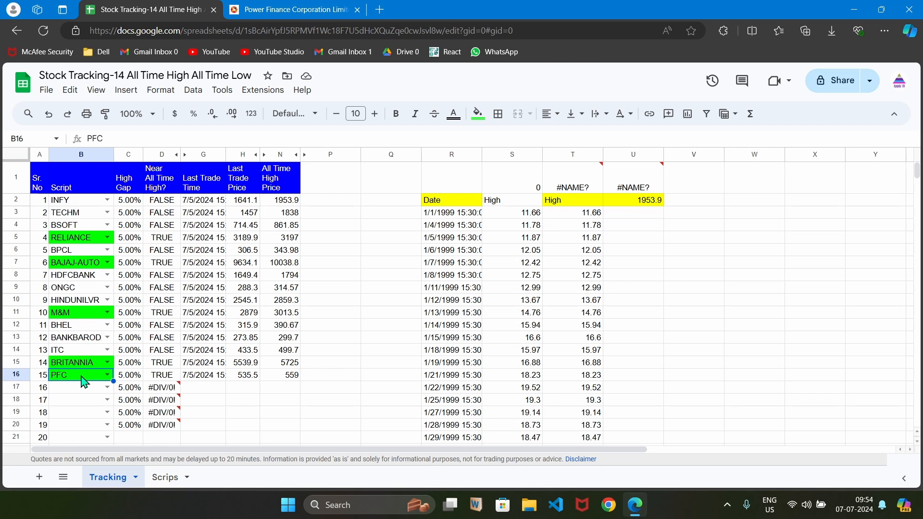